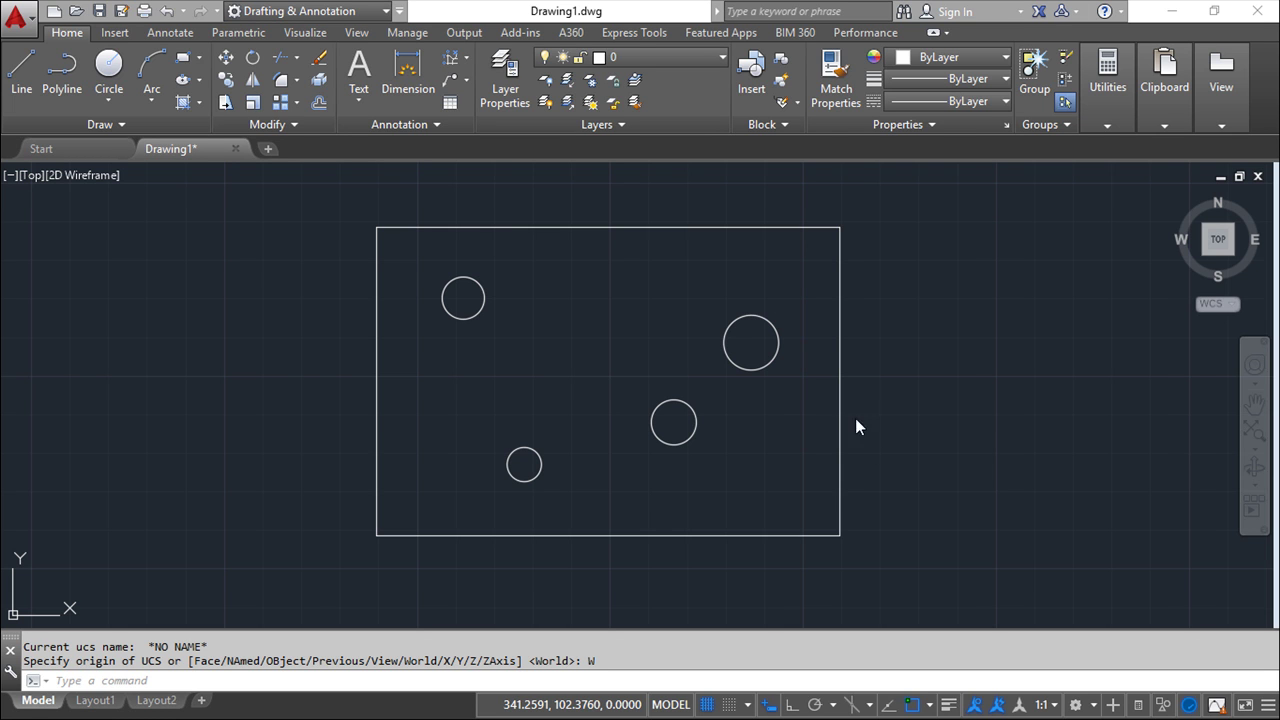
# Relocate the UCS origin to a point inside the plate, keeping the default X-axis direction
pyautogui.press('Escape')
pyautogui.press('Escape')
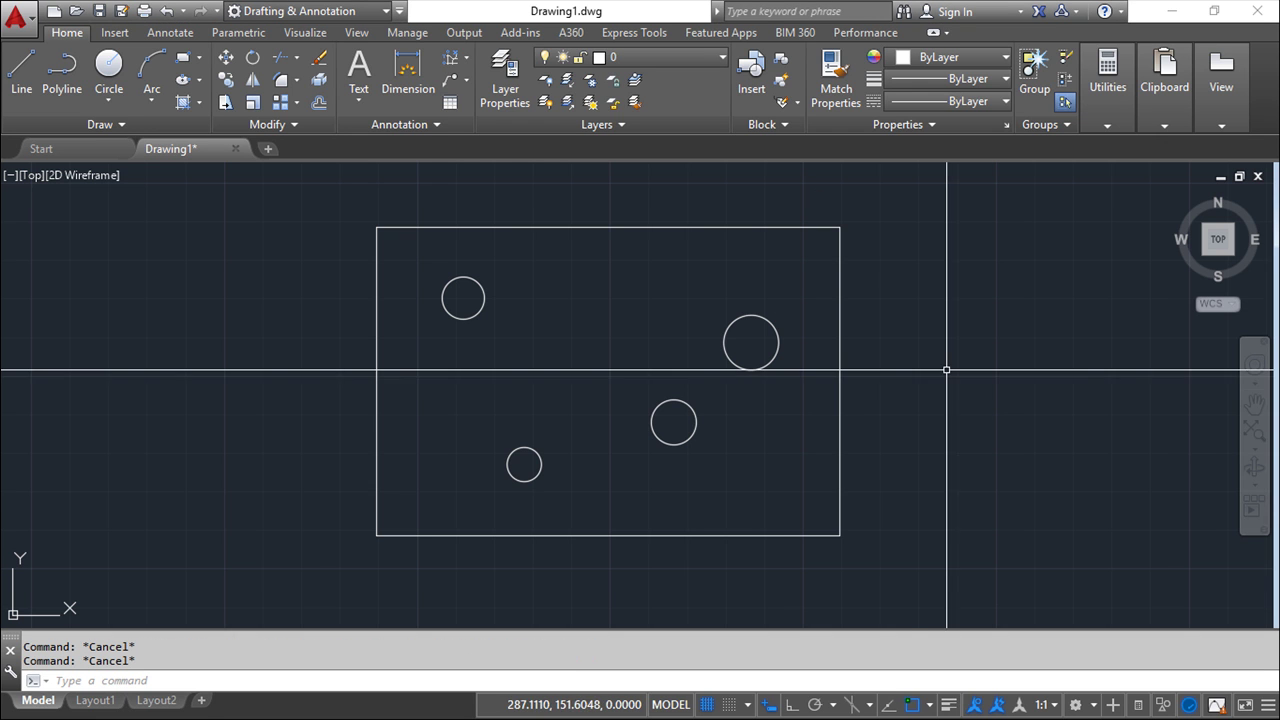
pyautogui.write('UCS')
pyautogui.press('Return')
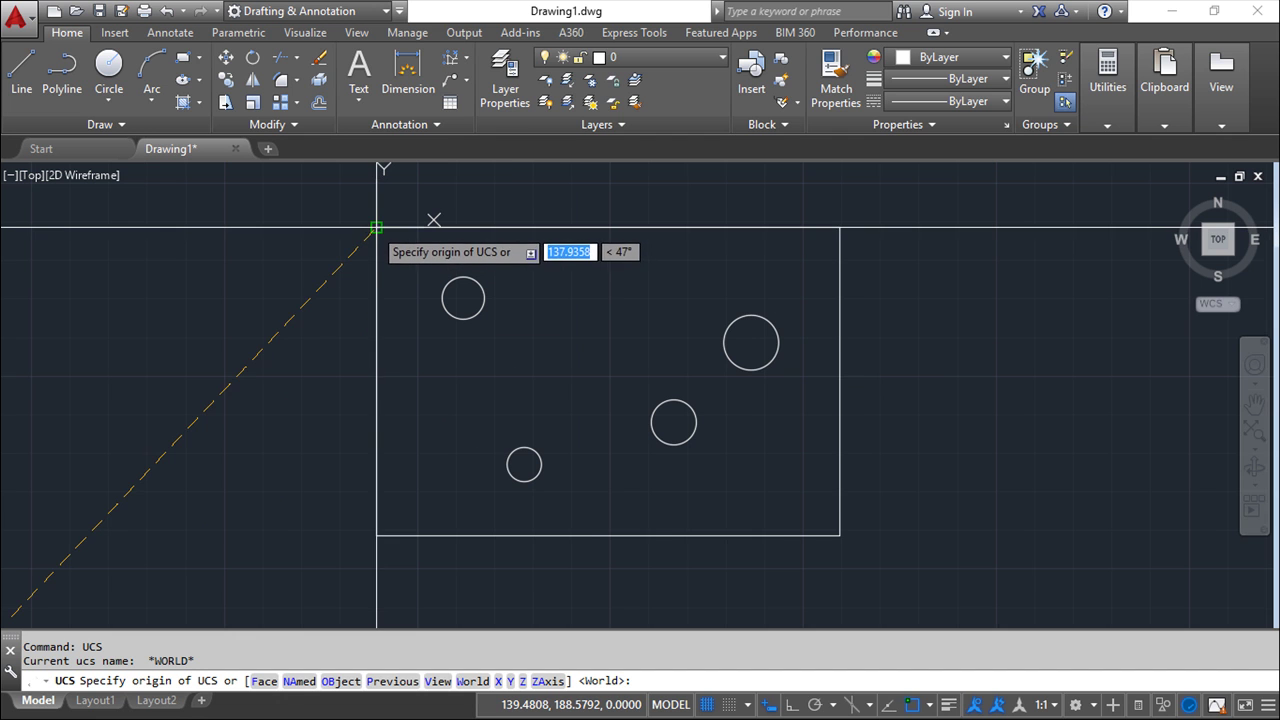
pyautogui.moveTo(375, 227); pyautogui.dragTo(381, 255, button='middle')
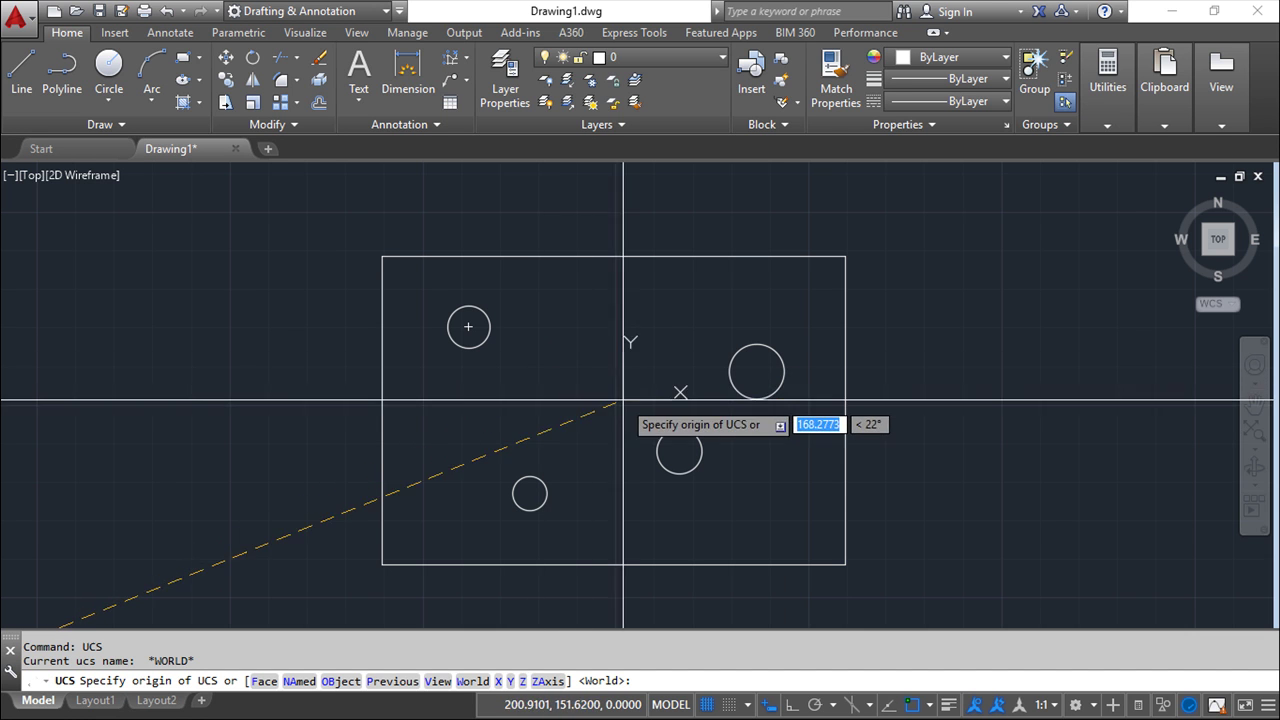
pyautogui.click(588, 386)
pyautogui.press('Return')
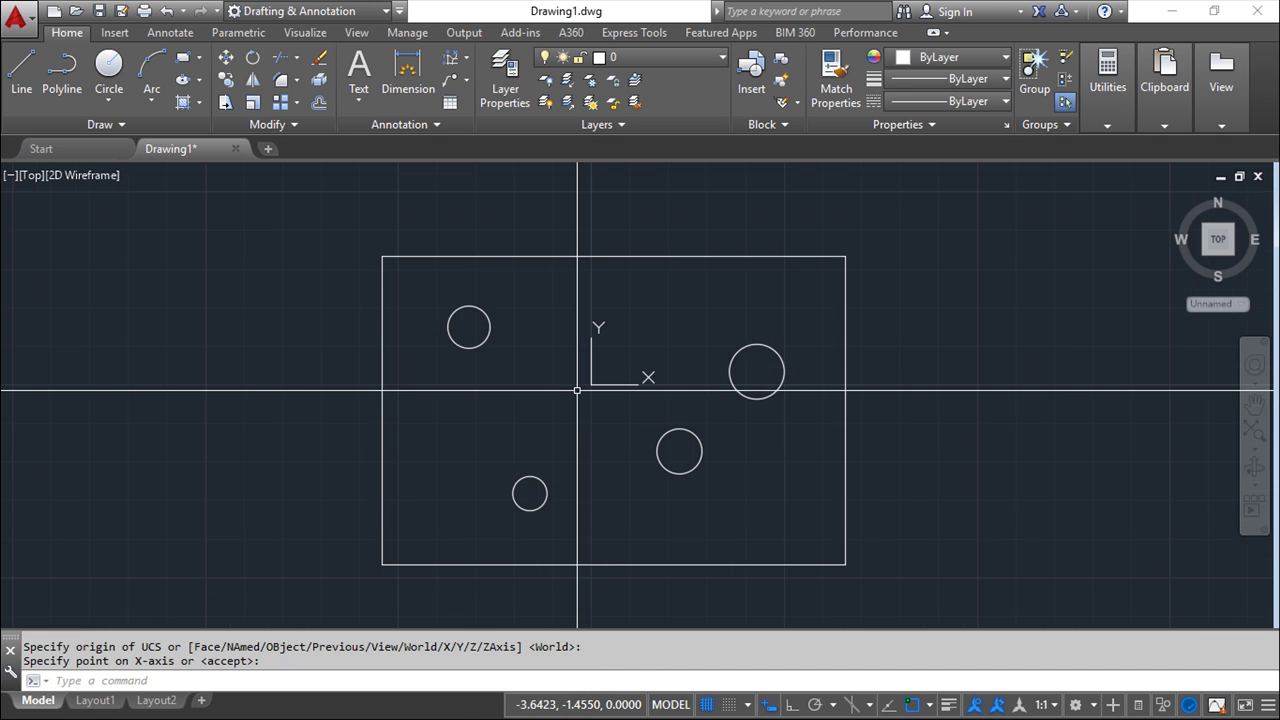
pyautogui.click(722, 58)
# Set Dimensions as the current layer and start the Ordinate dimension command from Annotate
pyautogui.click(640, 150)
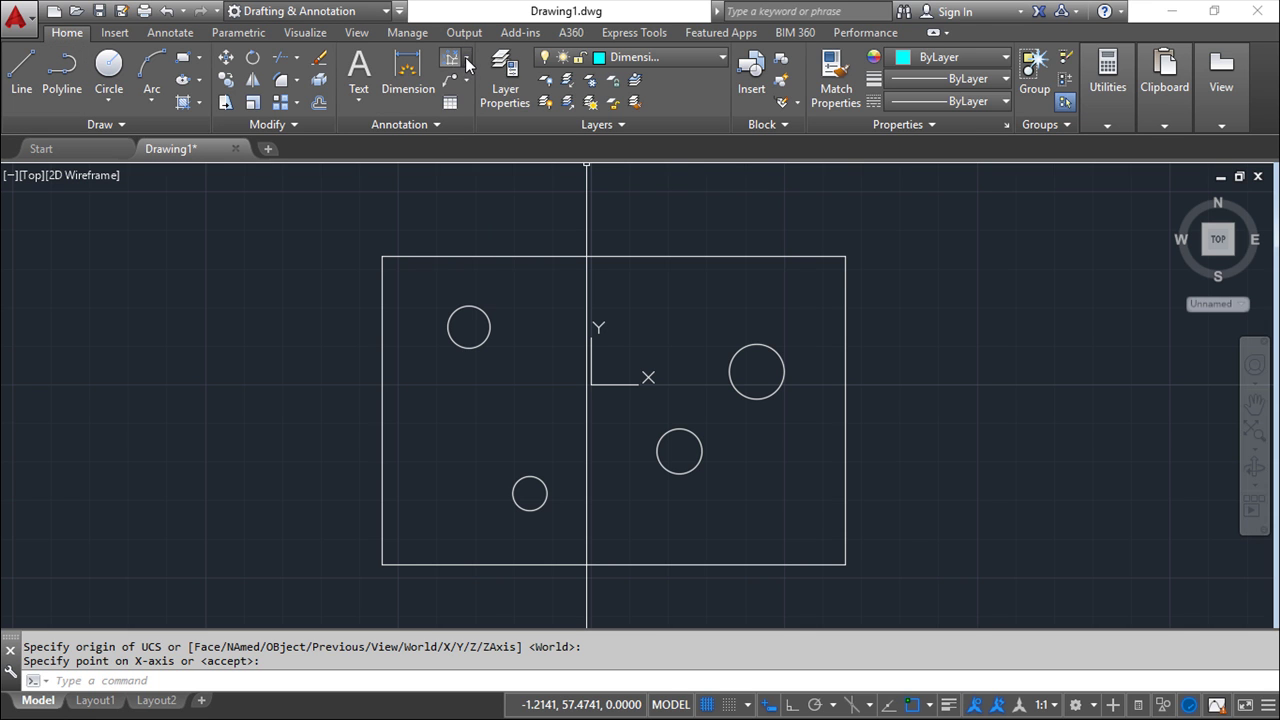
pyautogui.click(466, 58)
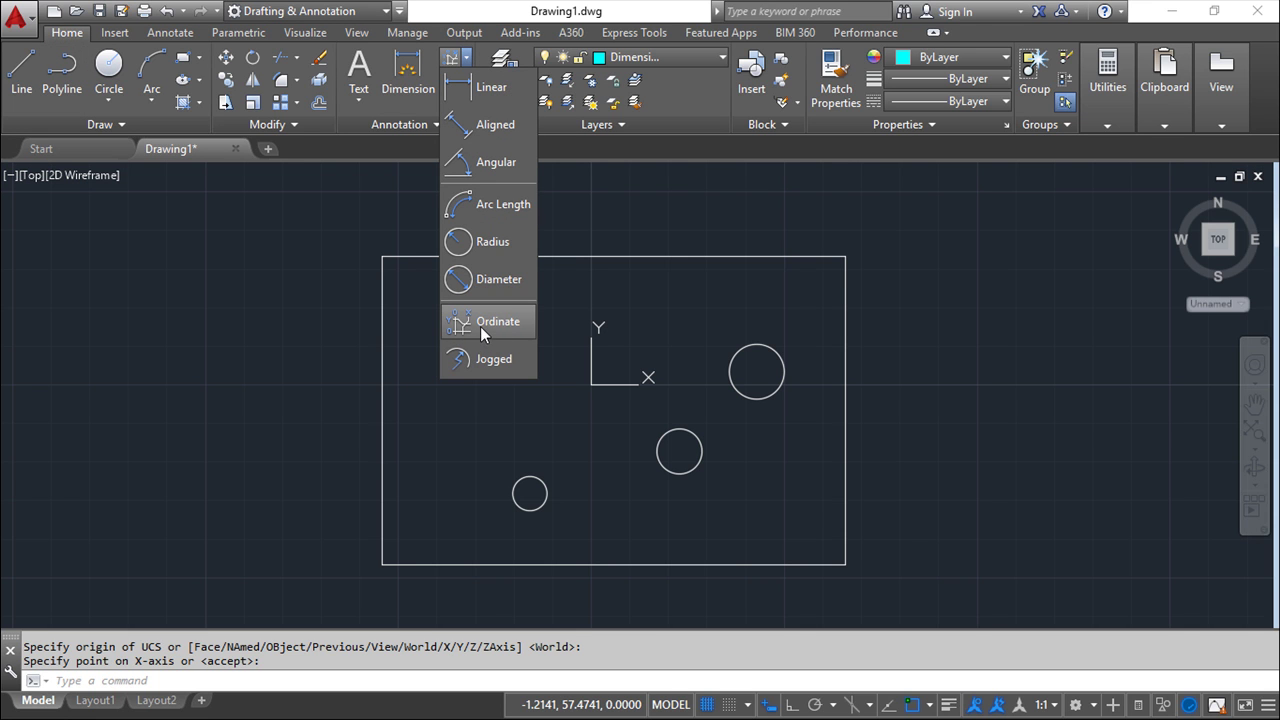
pyautogui.click(168, 33)
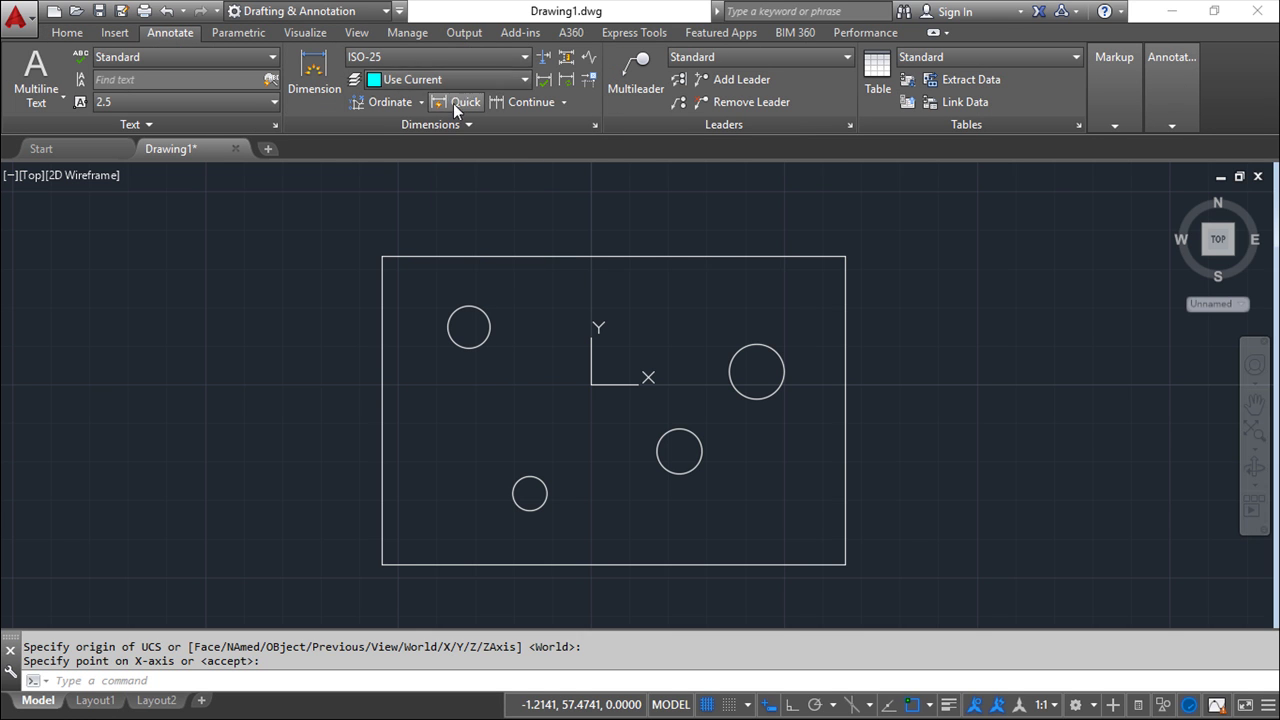
pyautogui.click(421, 100)
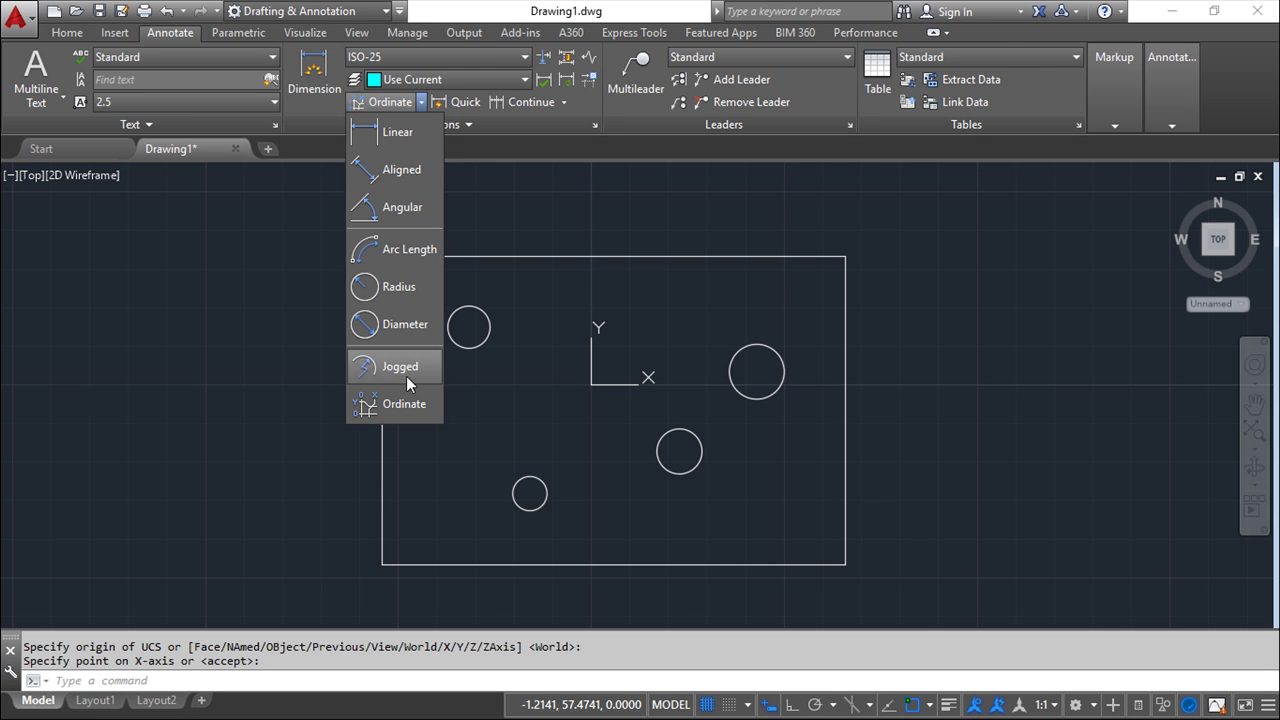
pyautogui.click(393, 405)
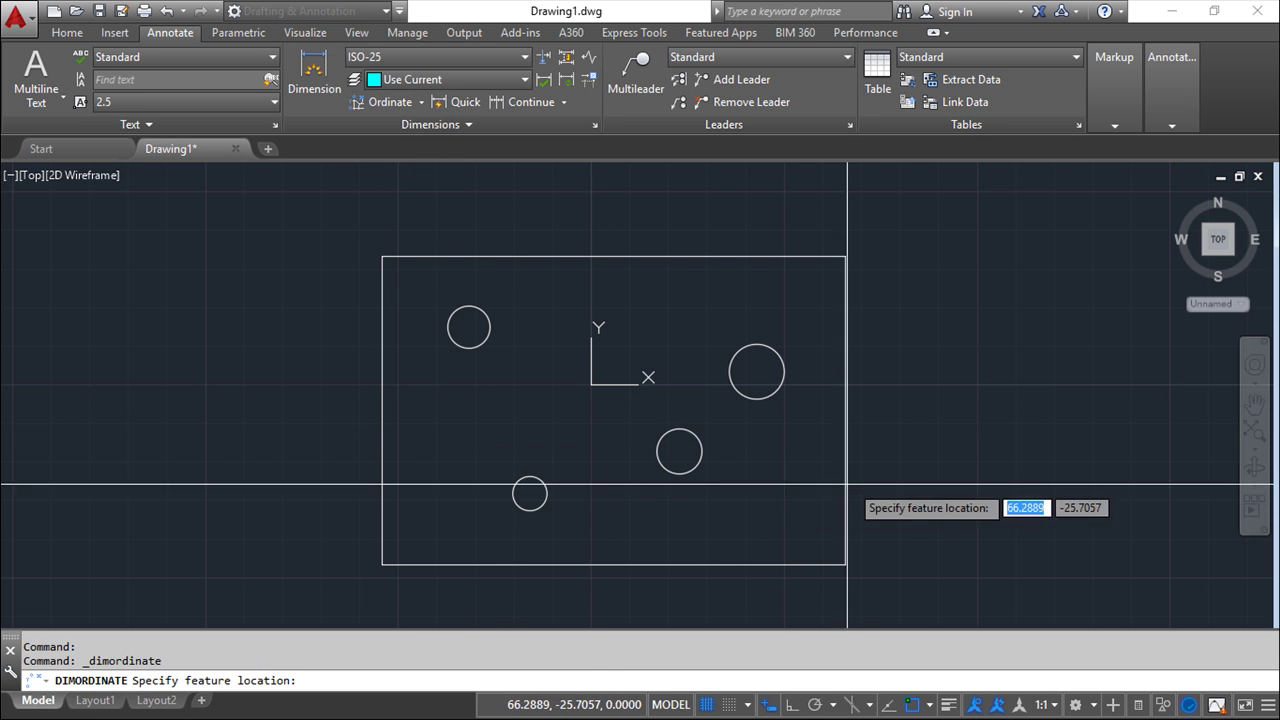
# With Ortho on, place Y ordinates 0, 3,44 and 14,93 for the origin, right and top-left holes
pyautogui.click(797, 705)
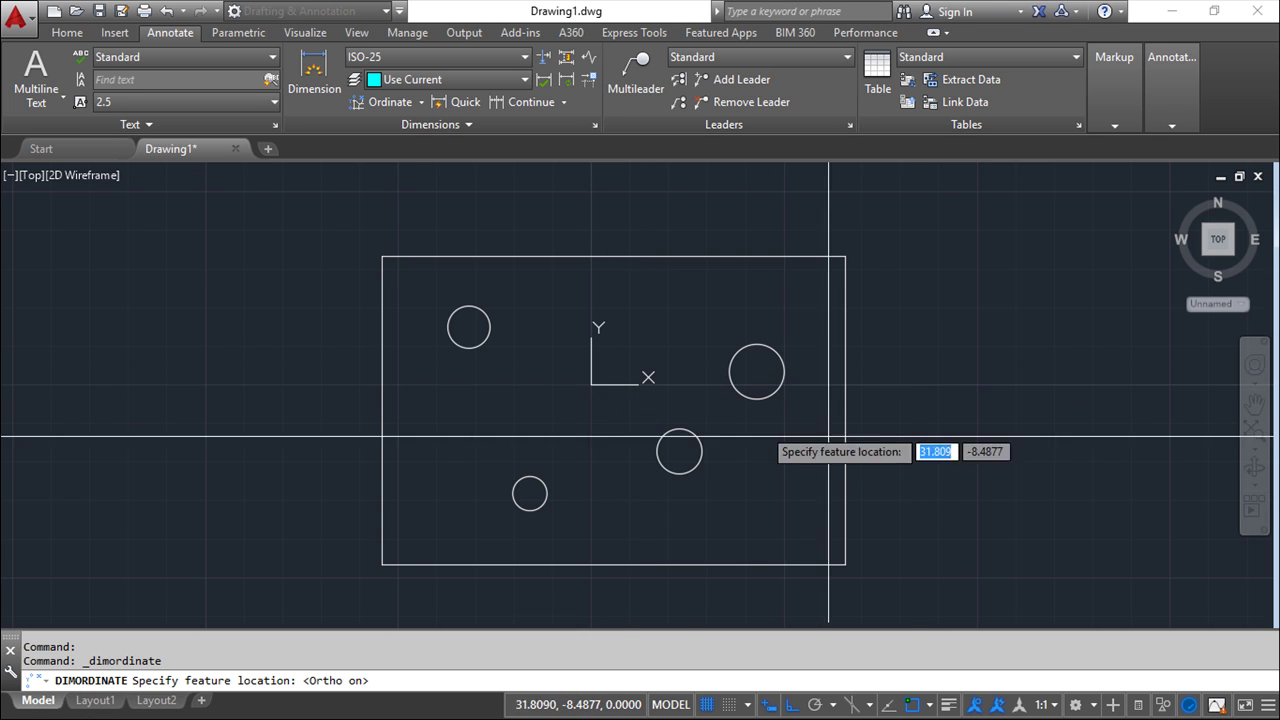
pyautogui.write('0')
pyautogui.press('Tab')
pyautogui.write('0')
pyautogui.press('Return')
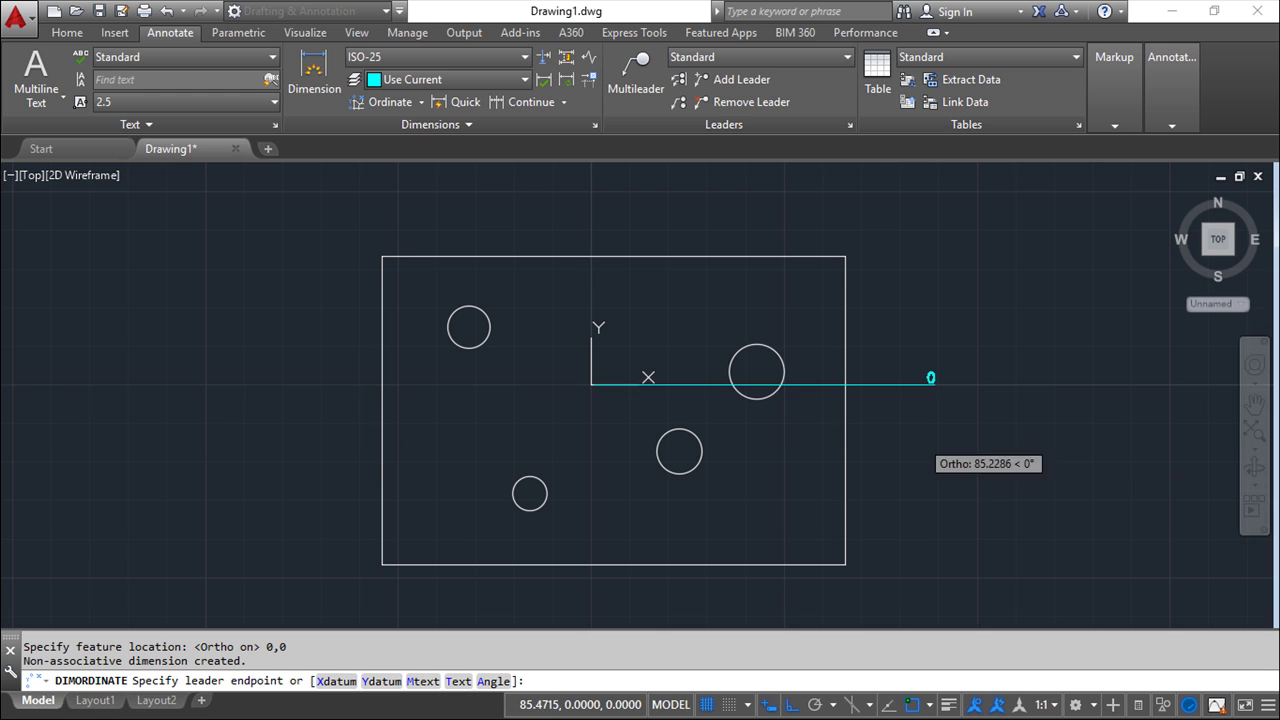
pyautogui.click(944, 416)
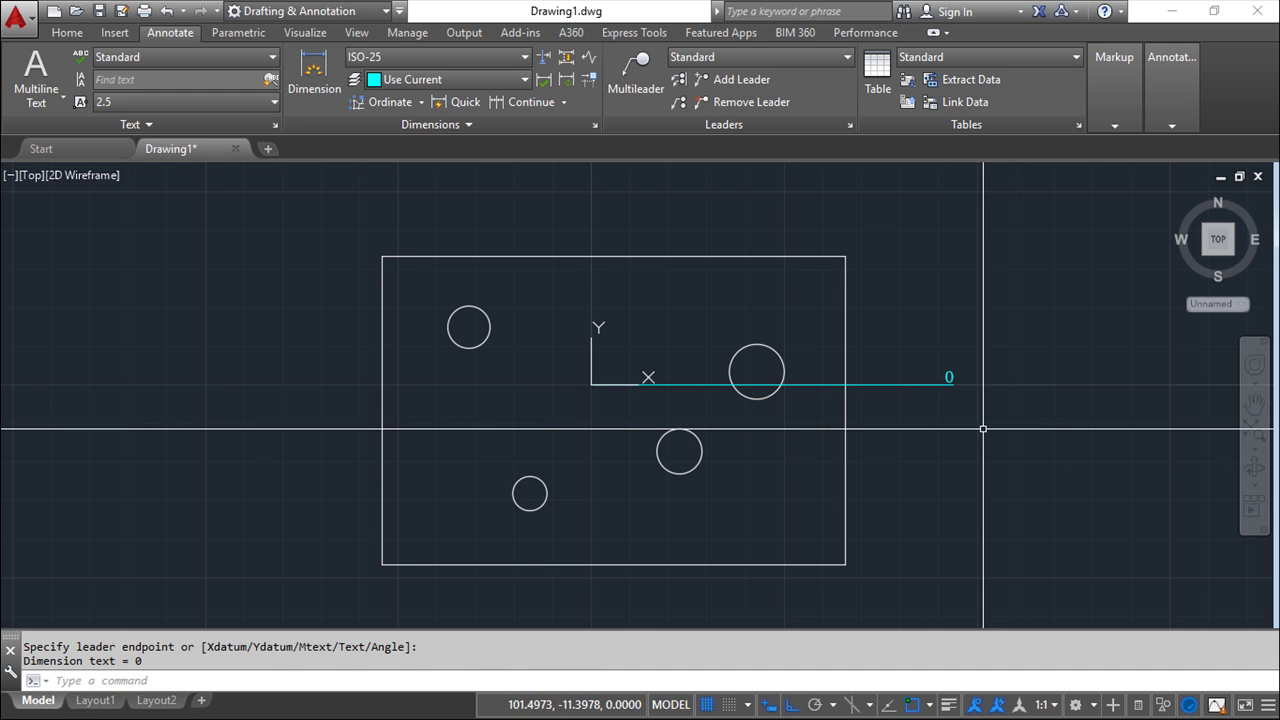
pyautogui.press('Return')
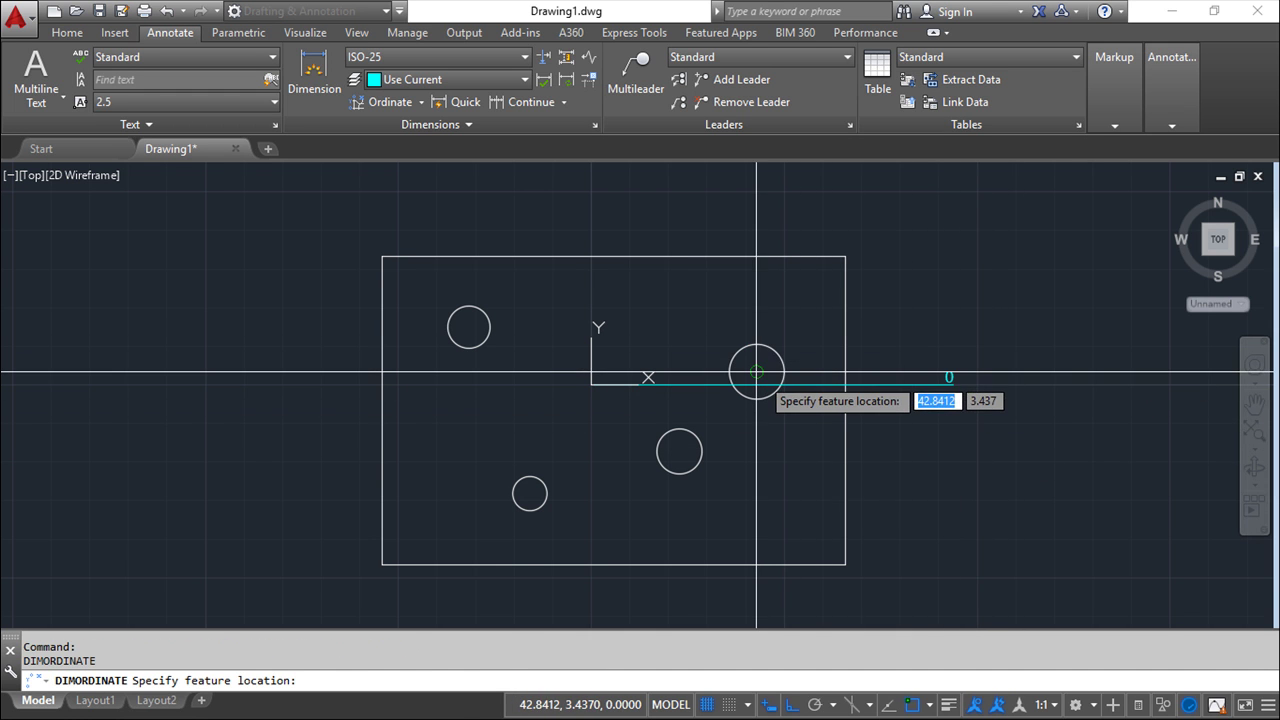
pyautogui.click(756, 372)
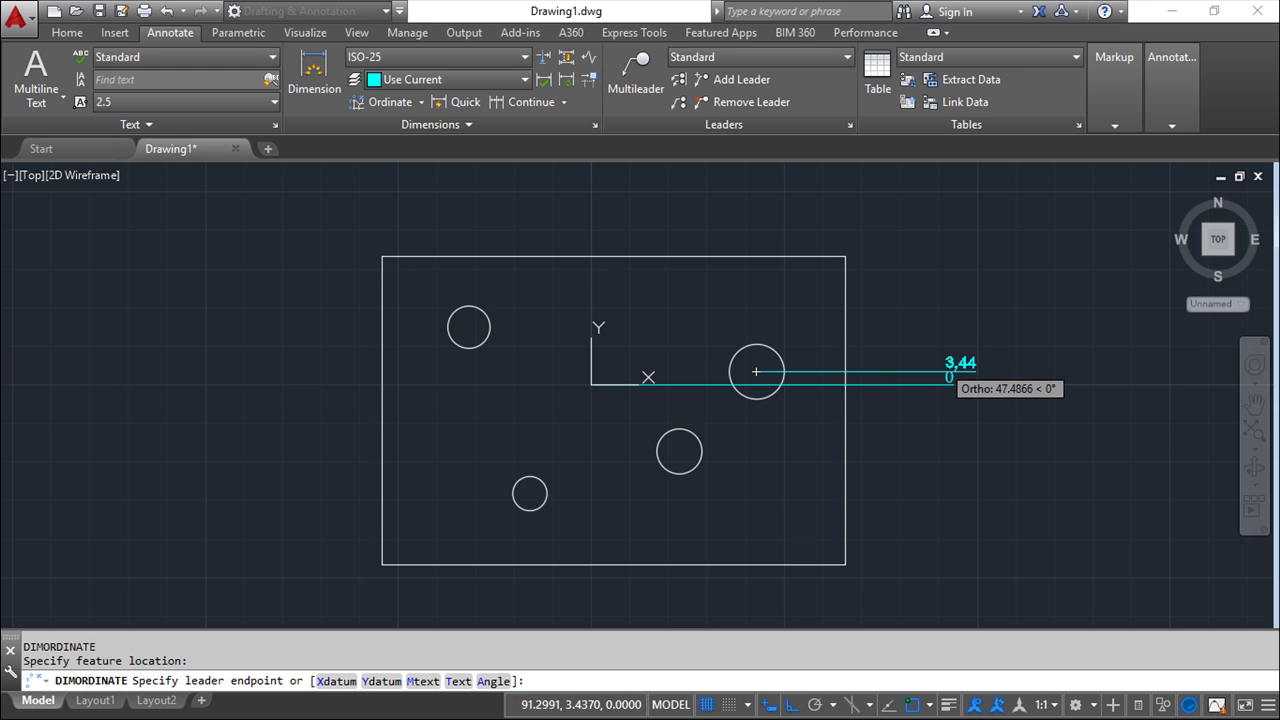
pyautogui.click(912, 356)
pyautogui.press('Return')
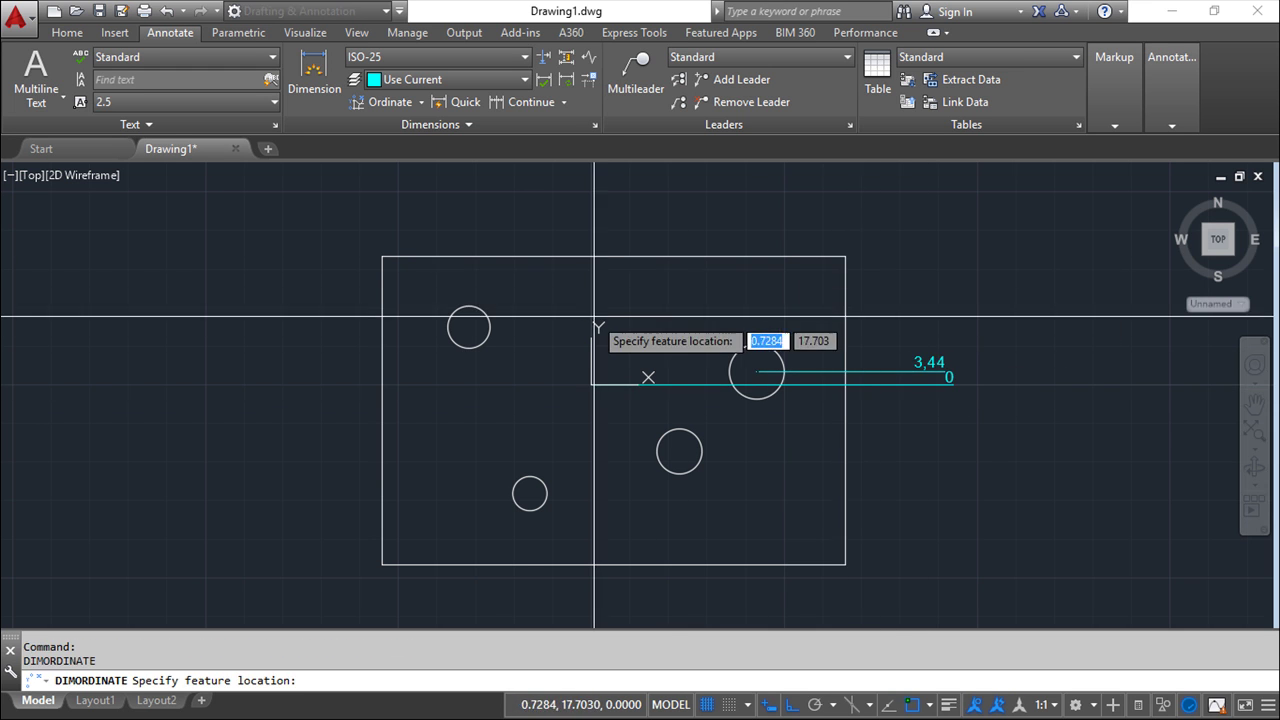
pyautogui.click(469, 327)
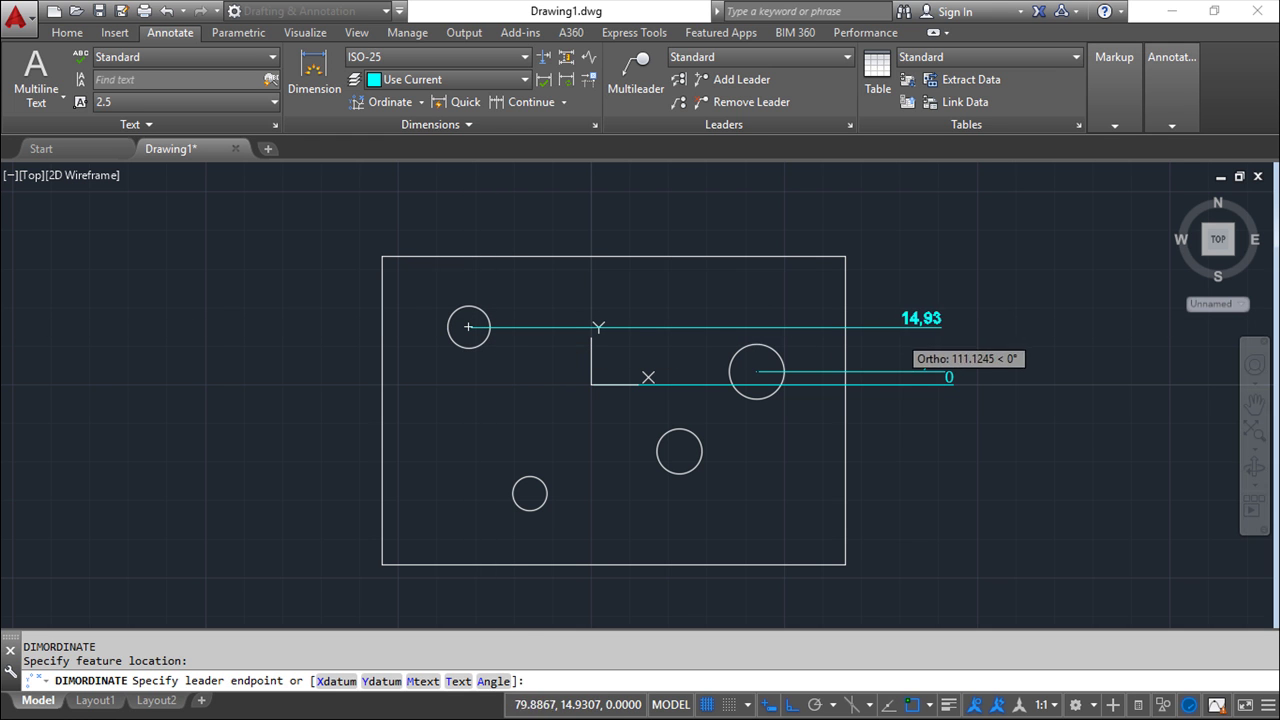
pyautogui.click(912, 345)
# Add Y ordinates 33,32, 17,16 and 28,17 for the top-right corner, middle and lower-left holes
pyautogui.press('Return')
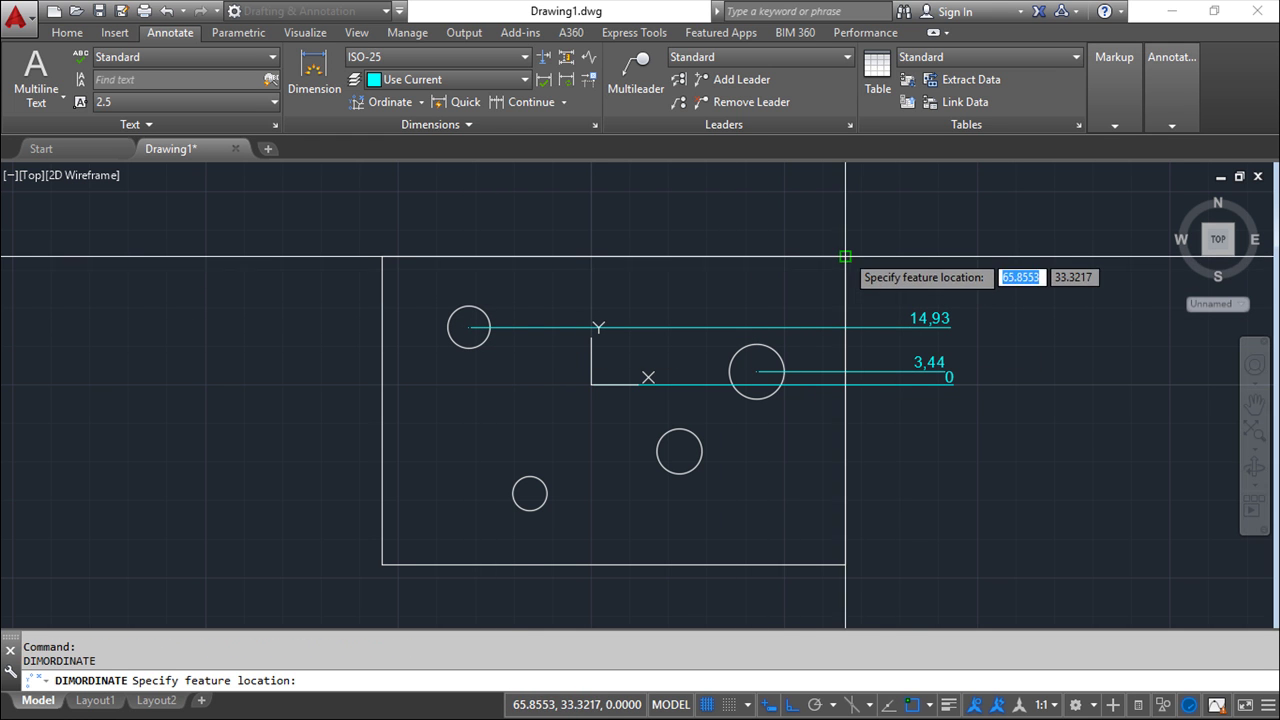
pyautogui.click(846, 257)
pyautogui.click(905, 257)
pyautogui.press('Return')
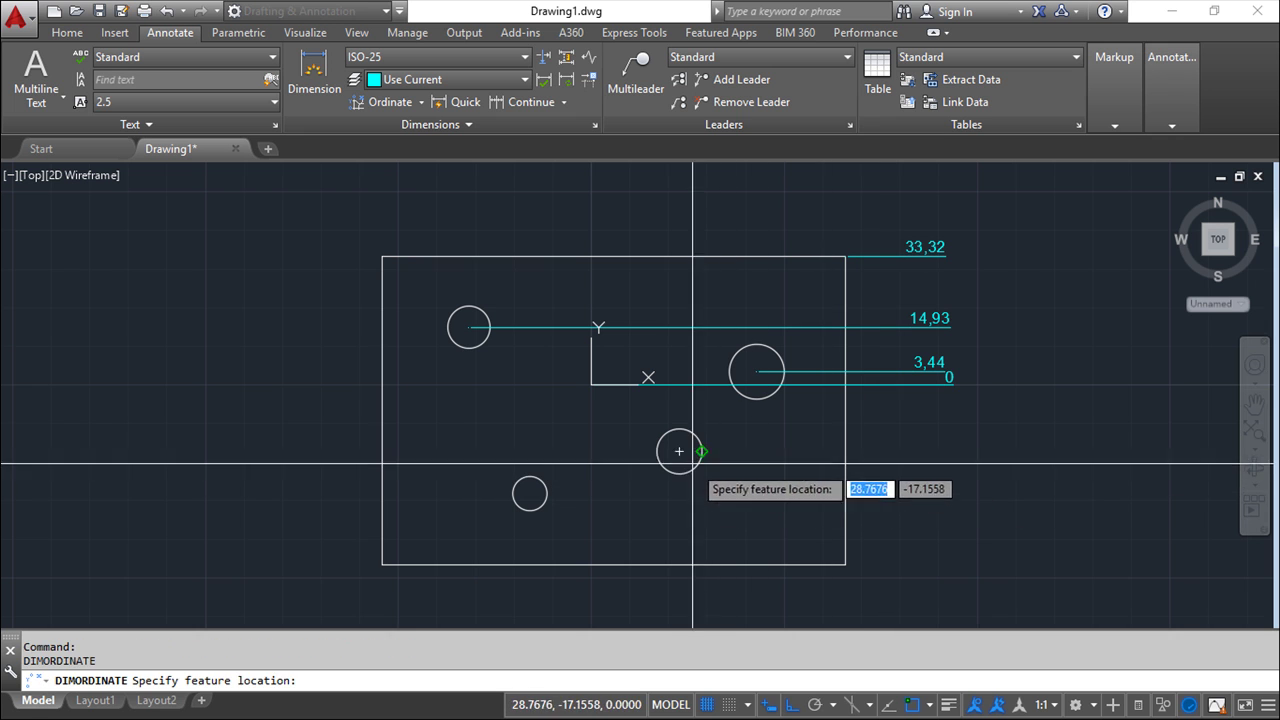
pyautogui.click(680, 452)
pyautogui.click(946, 458)
pyautogui.press('Return')
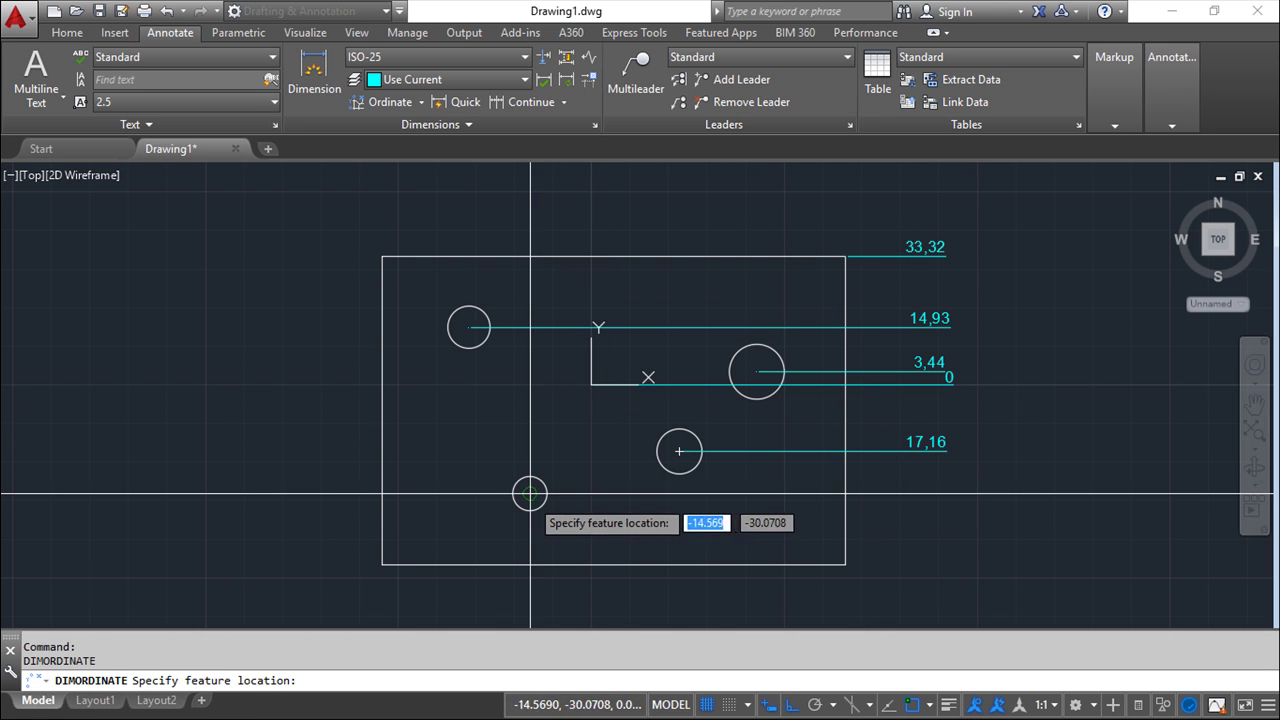
pyautogui.click(530, 494)
pyautogui.click(925, 512)
pyautogui.press('Return')
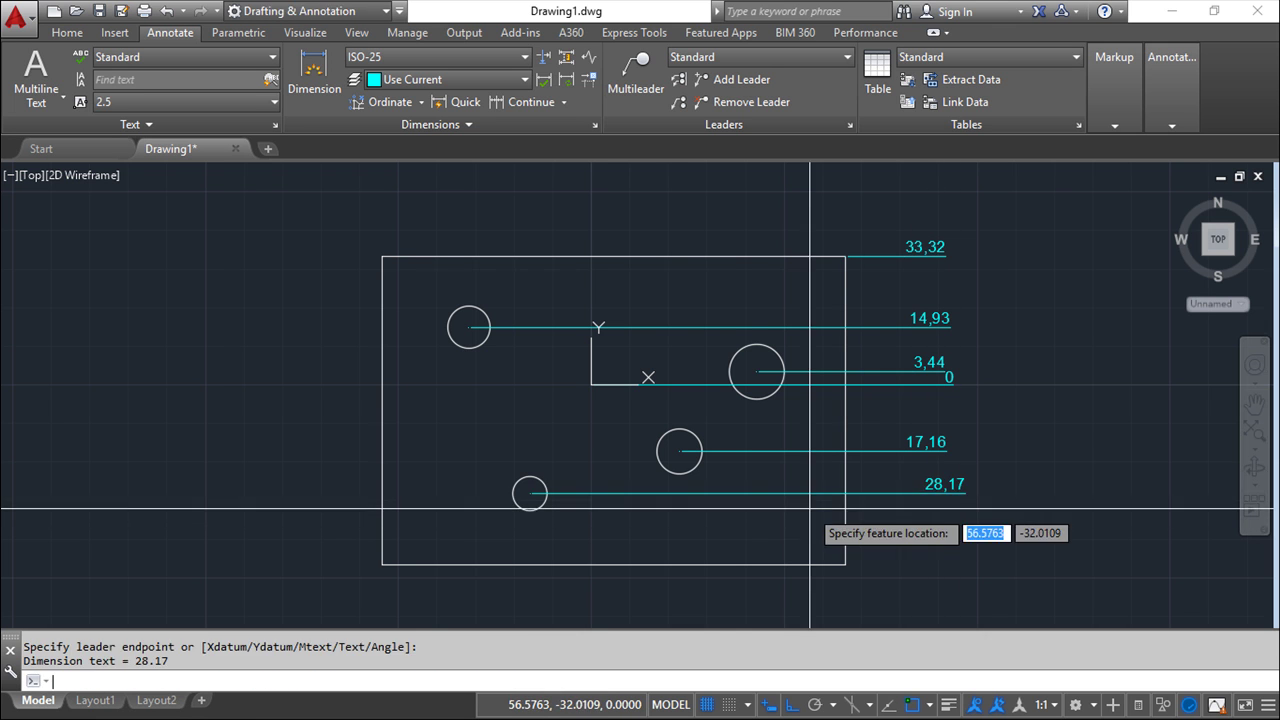
pyautogui.write('0')
pyautogui.press('Tab')
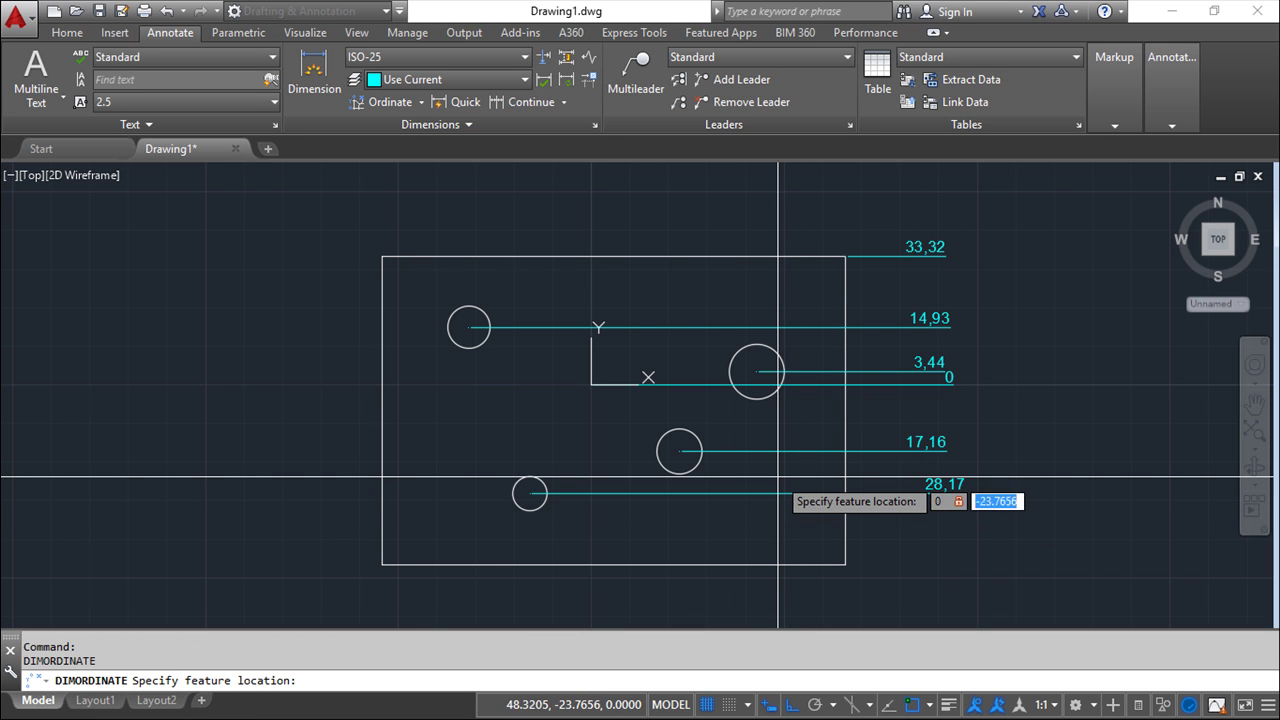
# Place X ordinates 0, 31,72 and 22,94 above the plate for the origin, top-left and middle holes
pyautogui.press('Return')
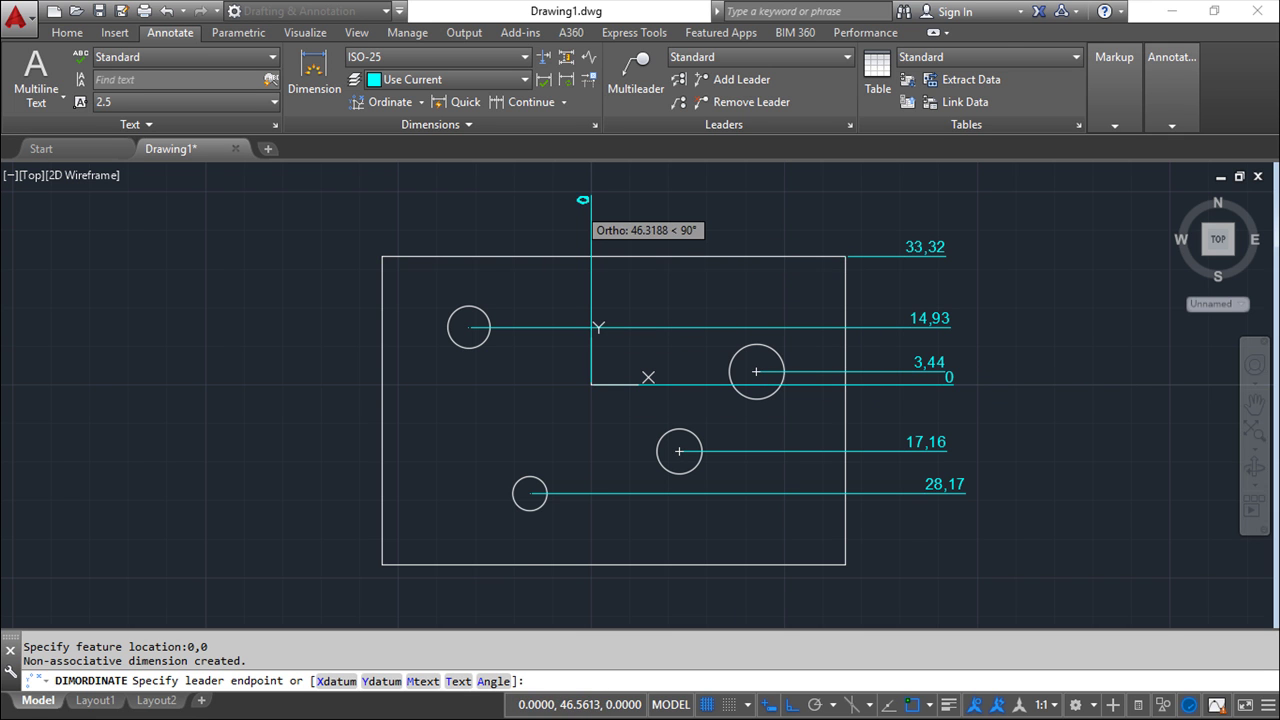
pyautogui.click(588, 200)
pyautogui.press('Return')
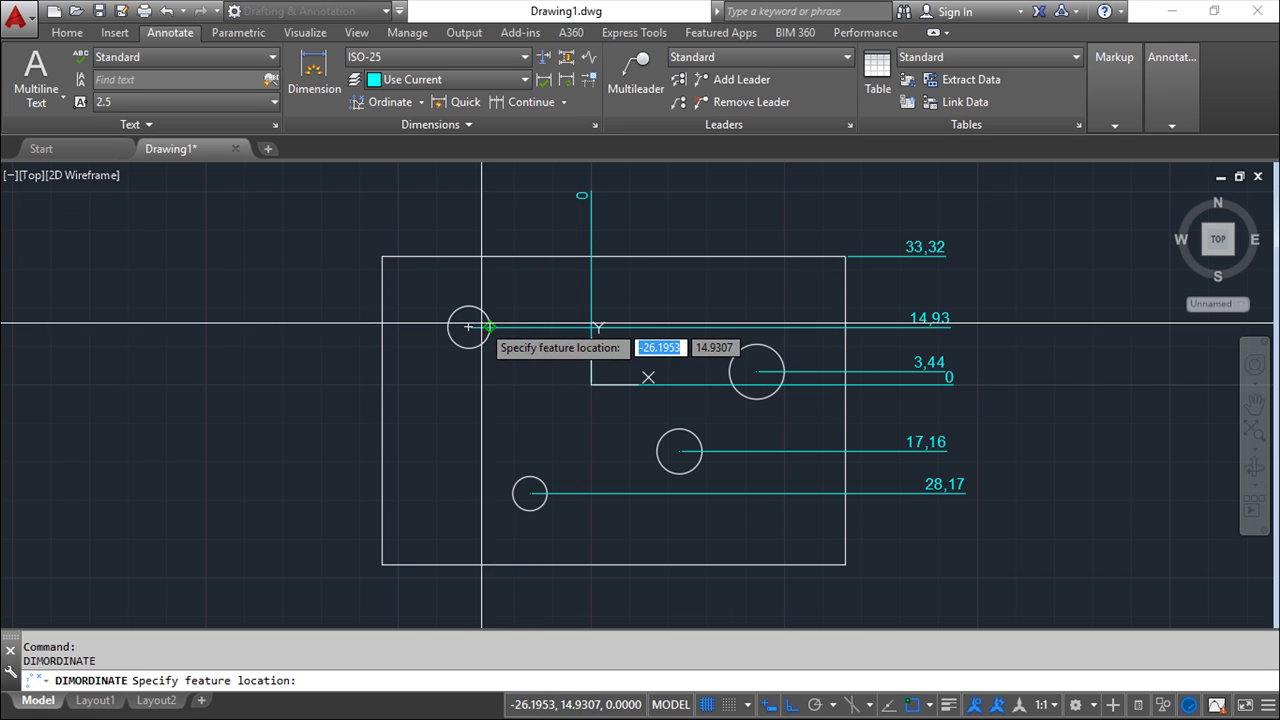
pyautogui.click(468, 327)
pyautogui.click(468, 188)
pyautogui.press('Return')
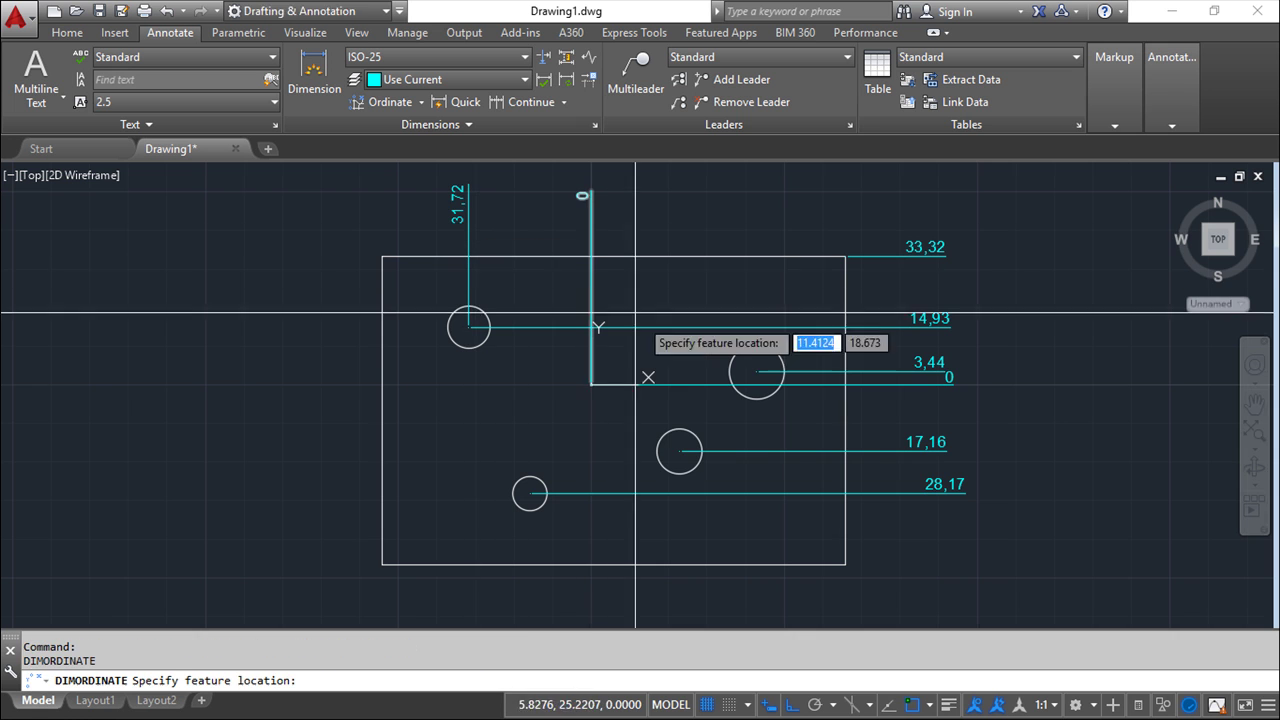
pyautogui.click(679, 452)
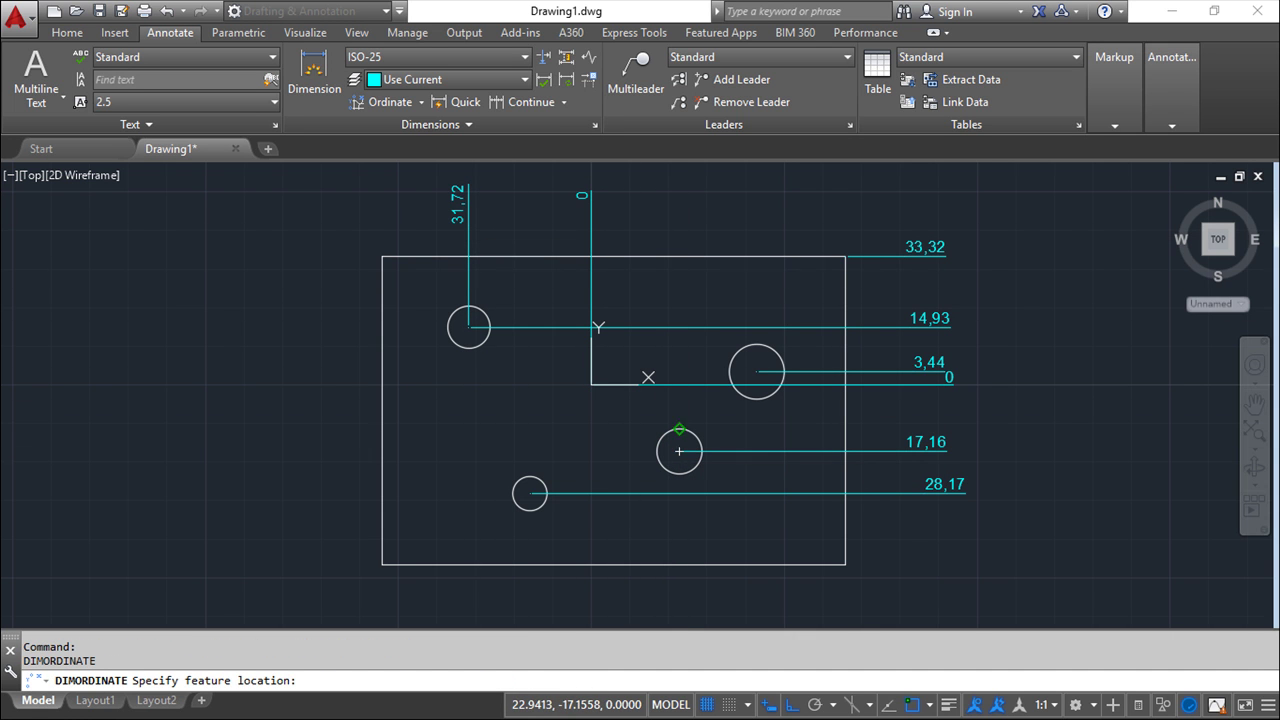
pyautogui.click(679, 222)
# Add X ordinates 42,84 for the right hole and 65,86 for the plate's top-right corner
pyautogui.press('Return')
pyautogui.click(756, 372)
pyautogui.click(756, 212)
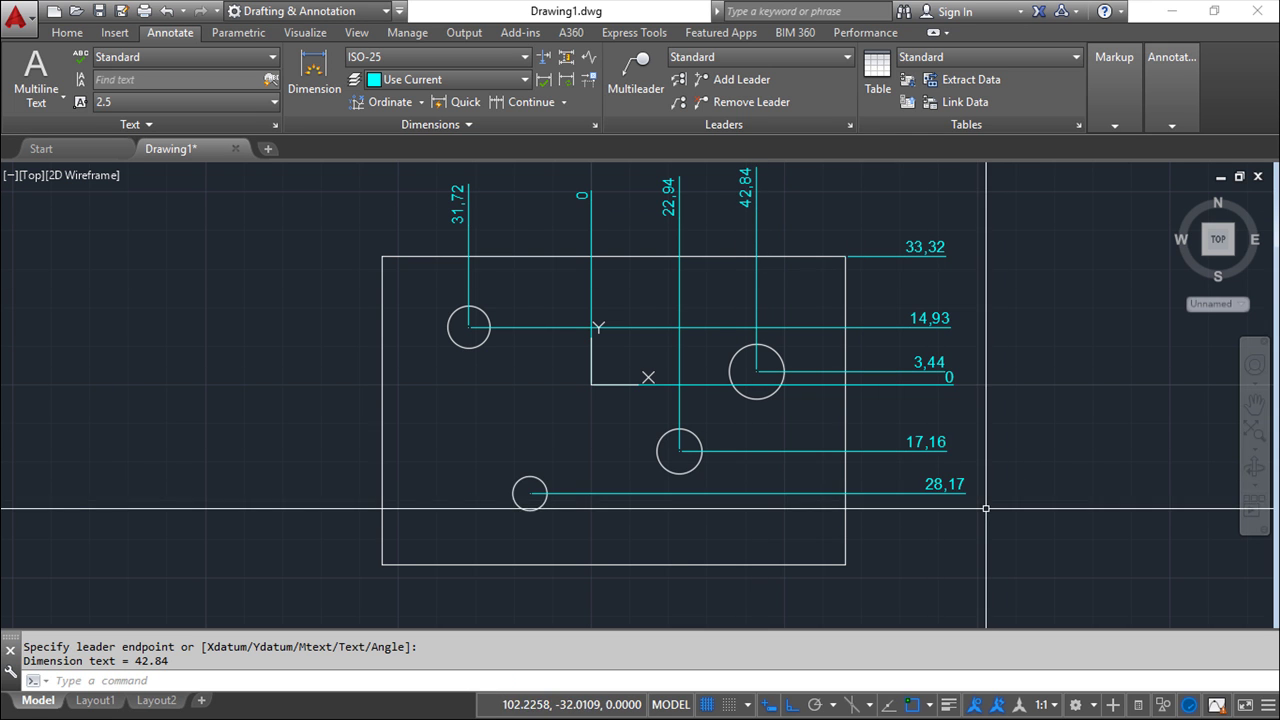
pyautogui.press('Return')
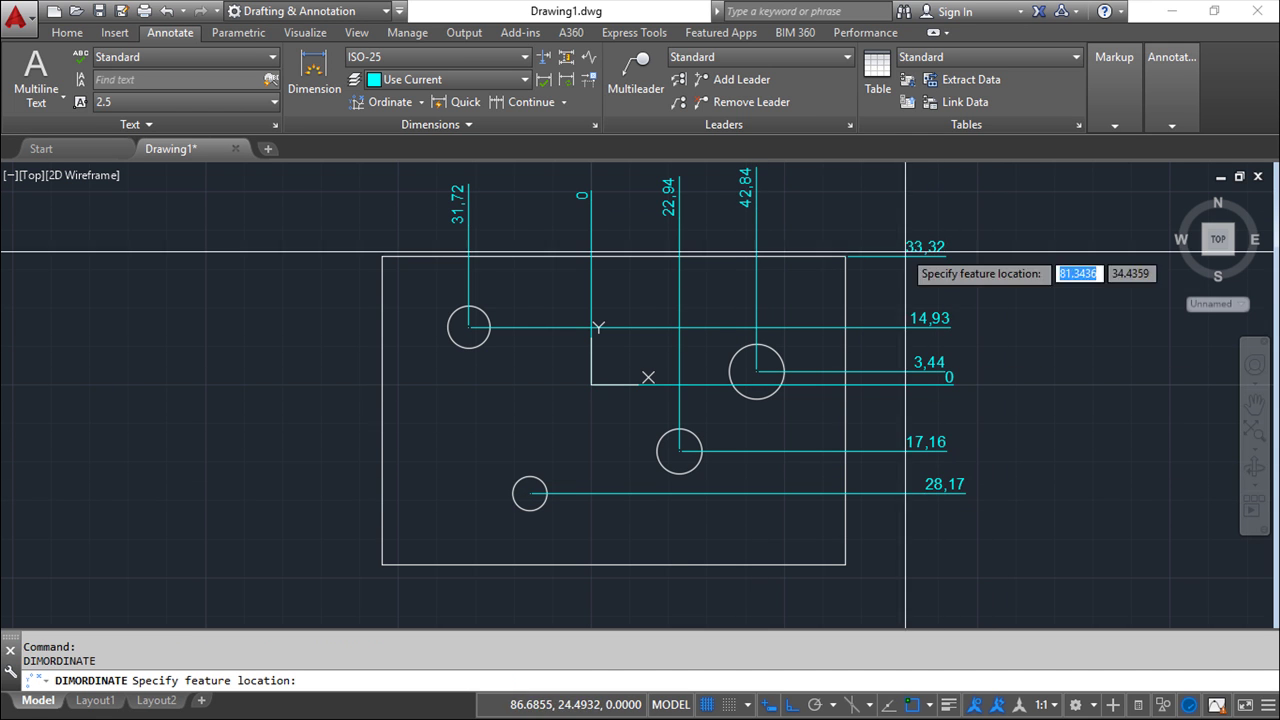
pyautogui.click(845, 257)
pyautogui.click(836, 215)
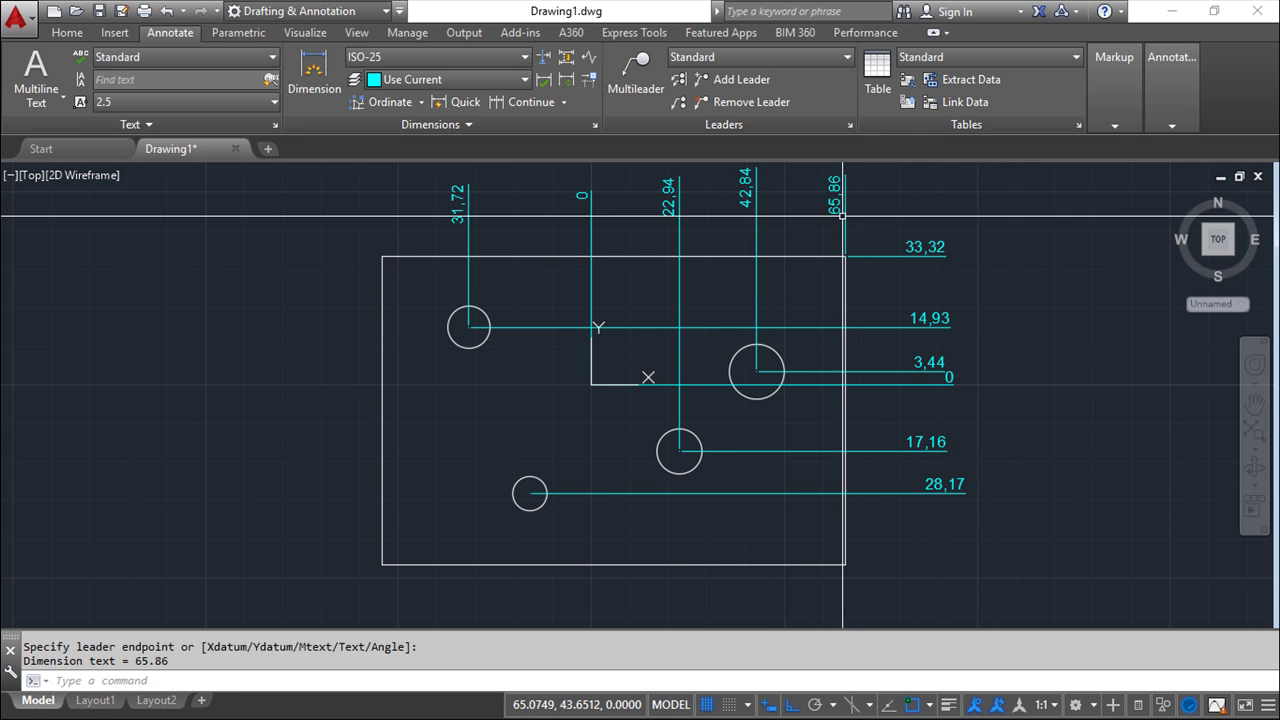
pyautogui.moveTo(1017, 330); pyautogui.dragTo(1012, 342, button='middle')
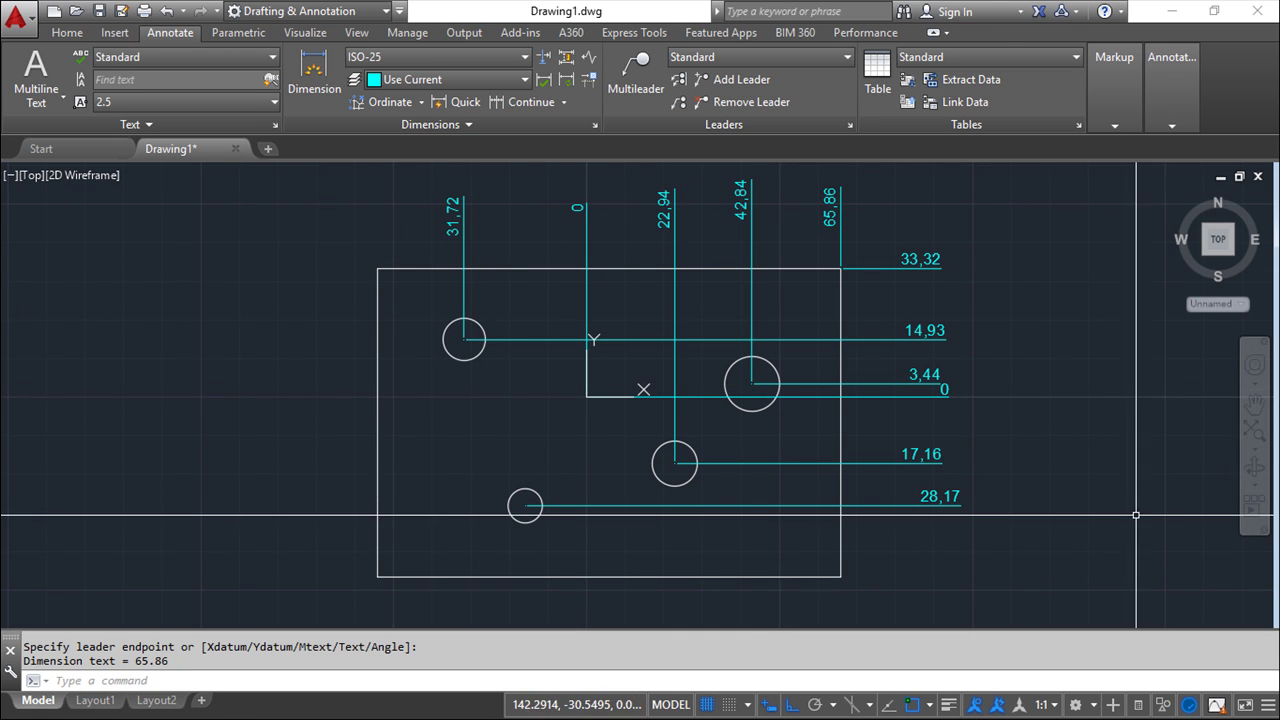